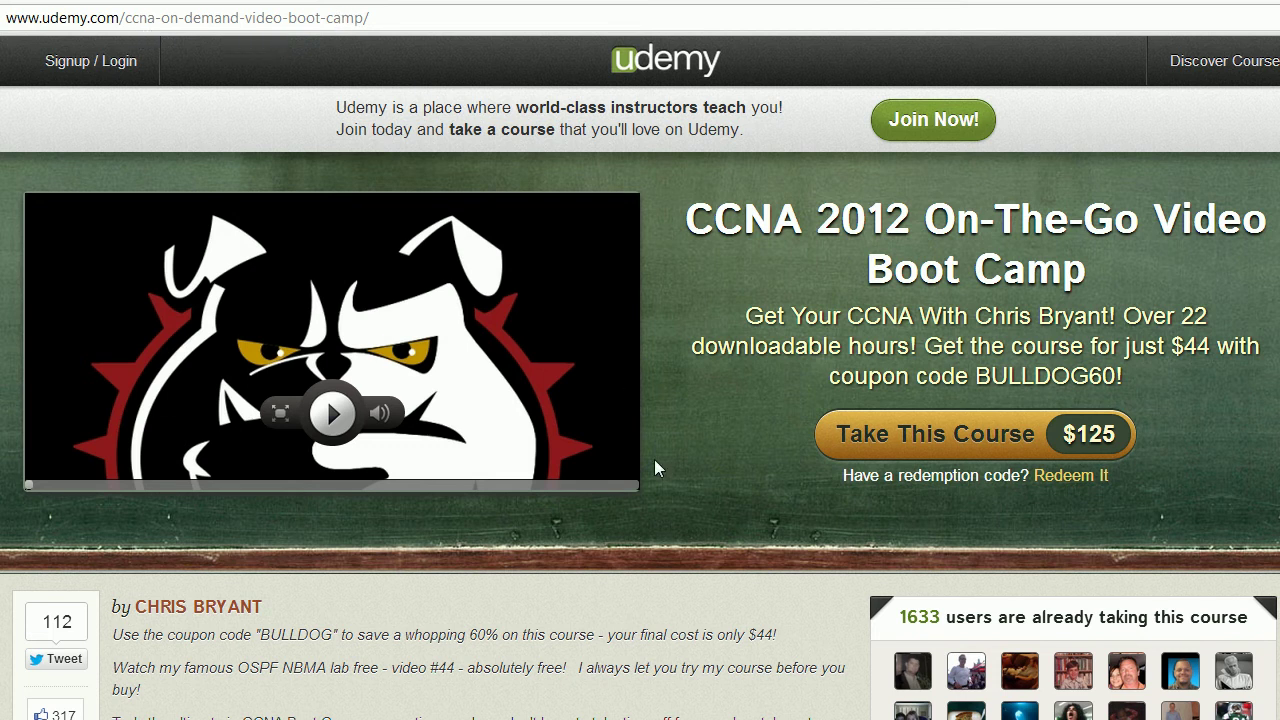
Redeem coupon bulldog60 to drop the CCNA boot camp price from $125 to $44.
left_click(1086, 477)
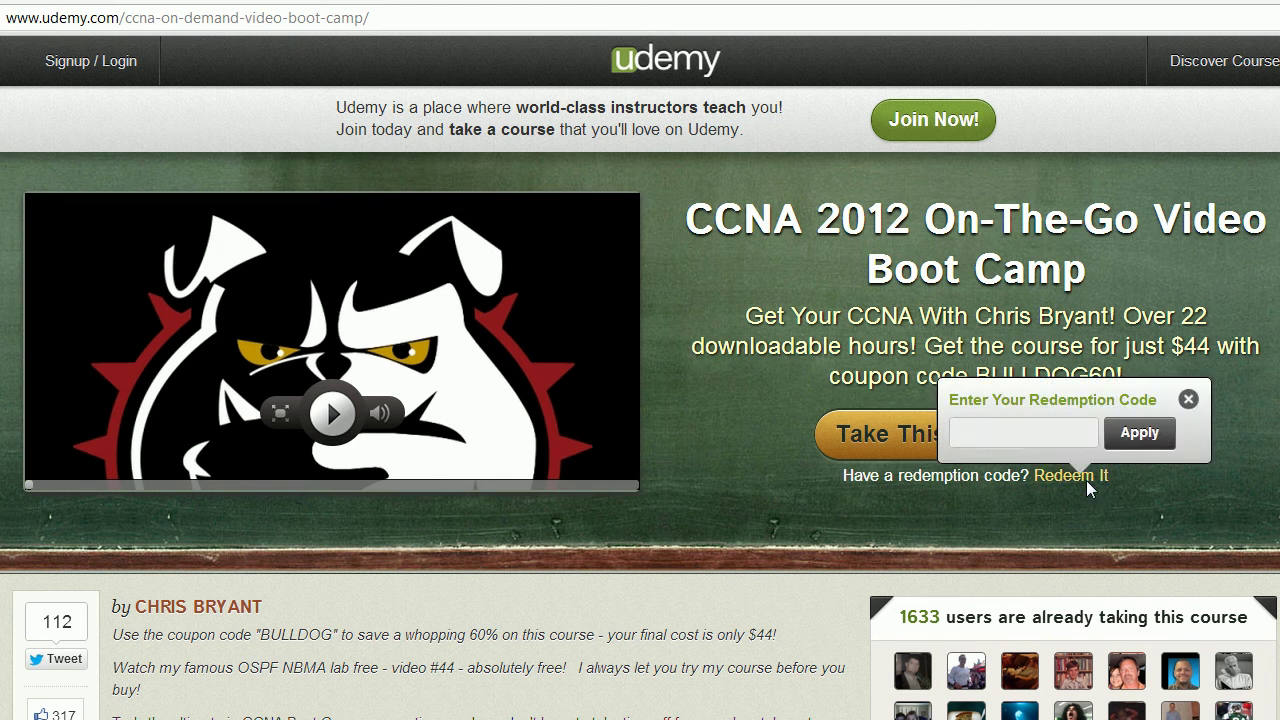
left_click(1025, 433)
type("bulldog")
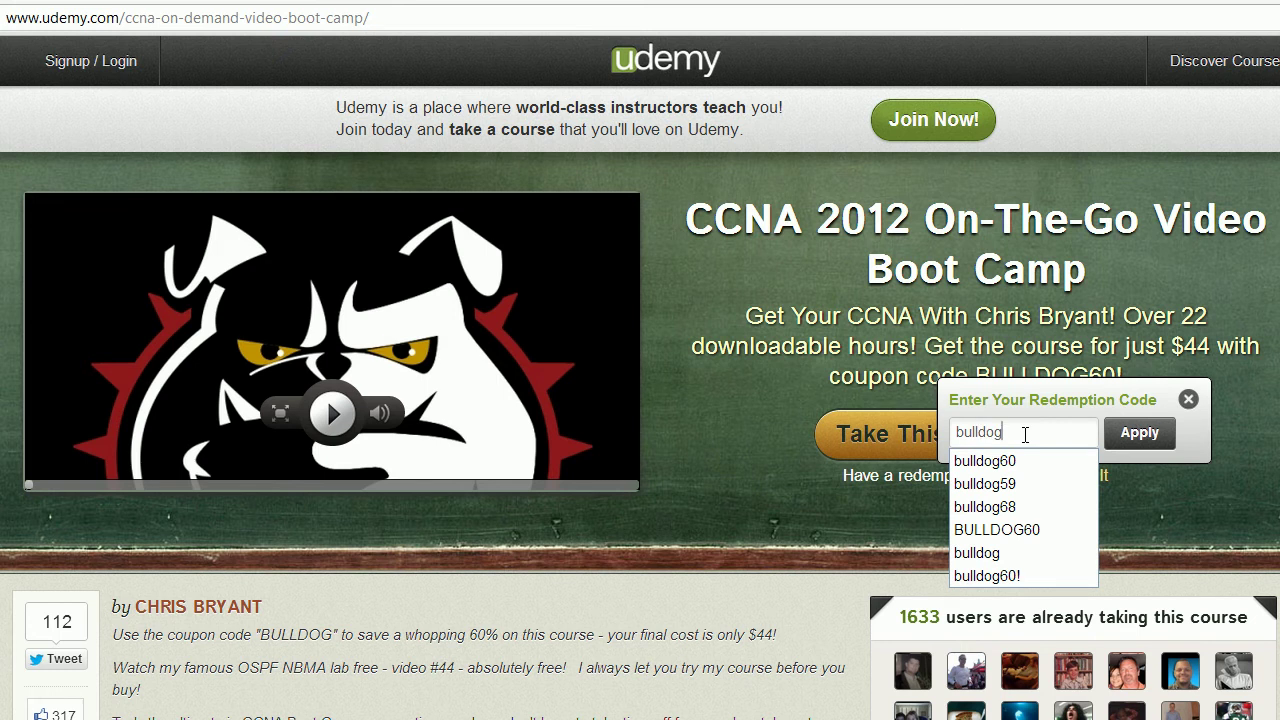
left_click(1017, 461)
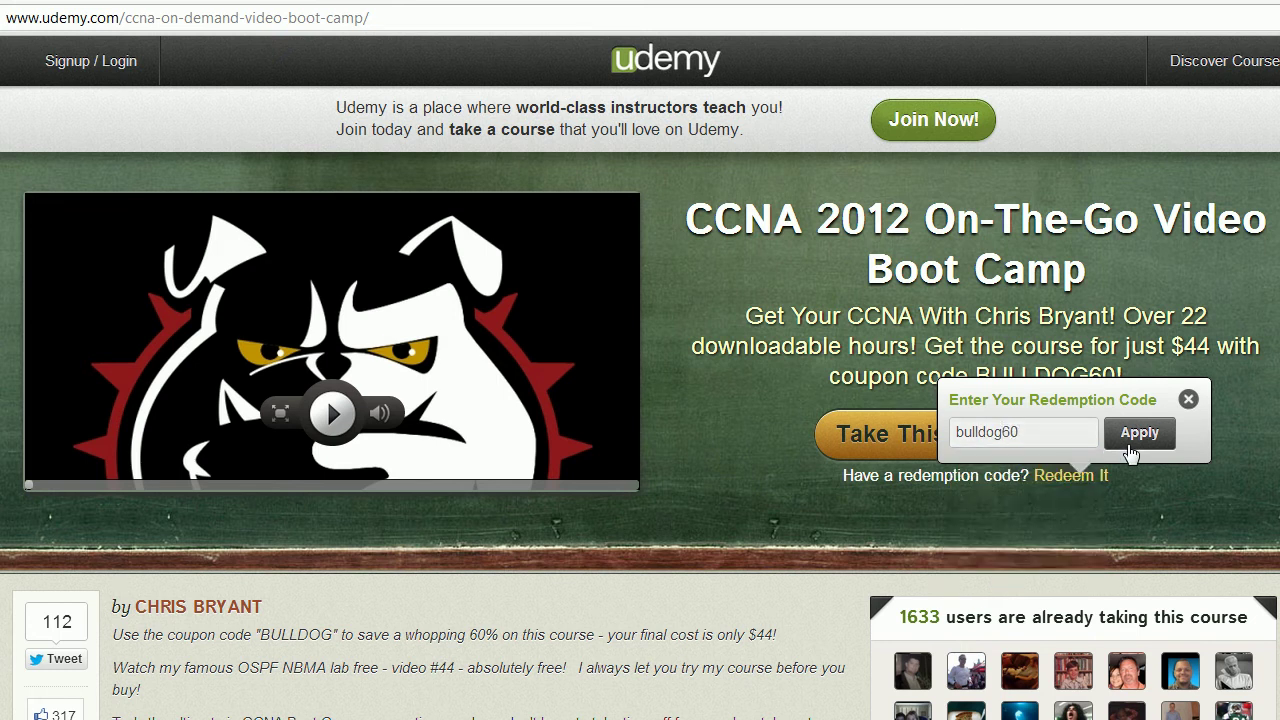
left_click(1125, 440)
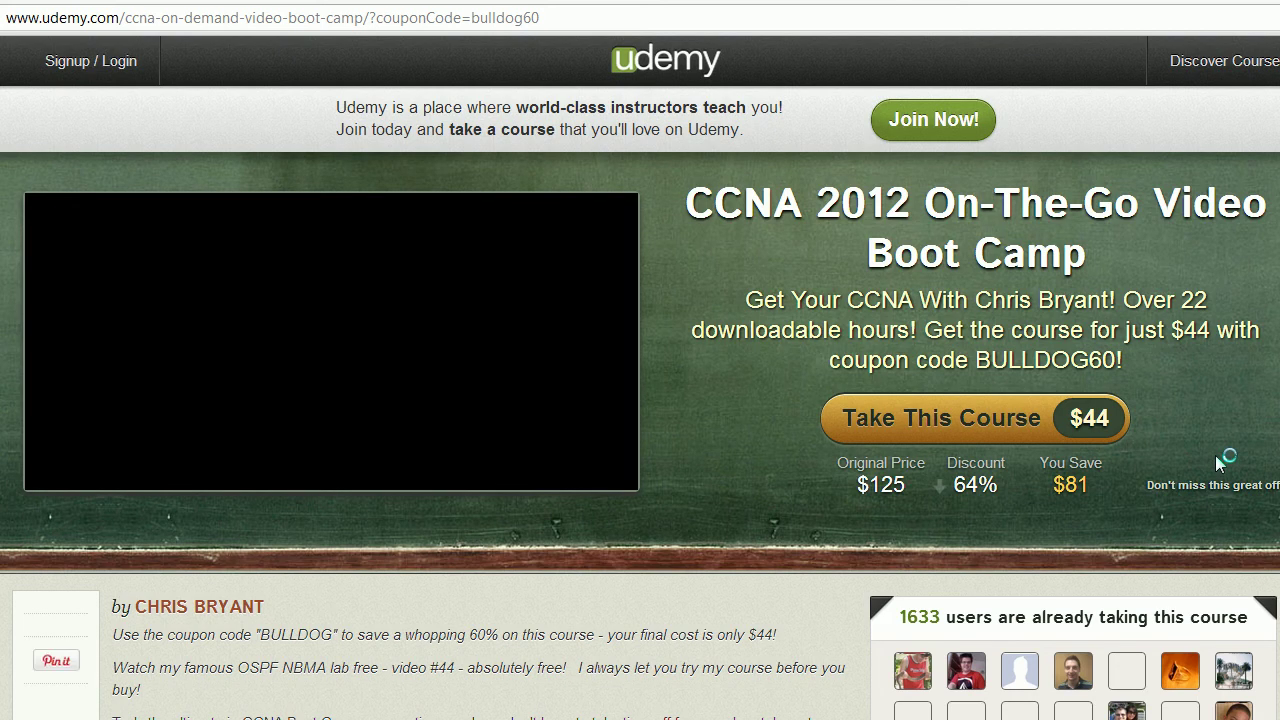
left_click(1118, 422)
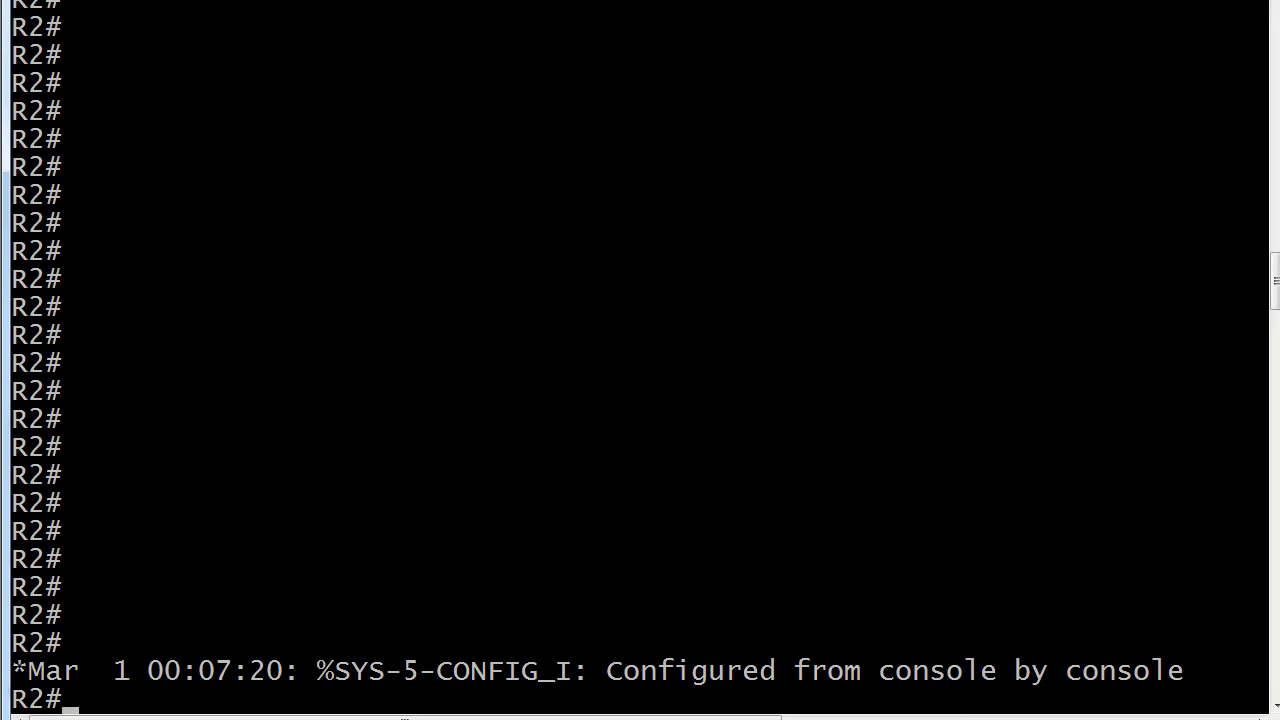
From global configuration mode, enter the interface configuration for loopback 33.
type("conf t")
key("Return")
type("int loopoba")
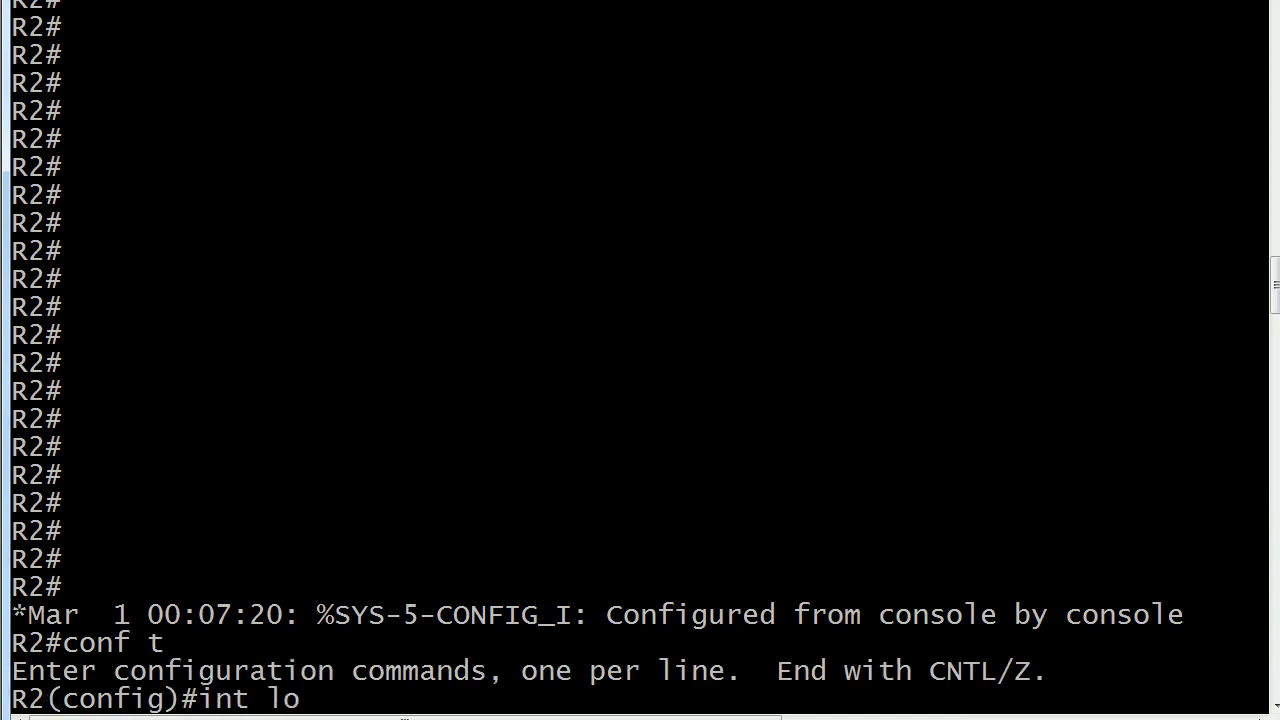
key("BackSpace")
key("BackSpace")
key("BackSpace")
type("back 33")
key("Return")
Assign 127.33.33.33 and 127.22.22.22 255.255.255.255 to loopback 33; both are rejected.
type("ip")
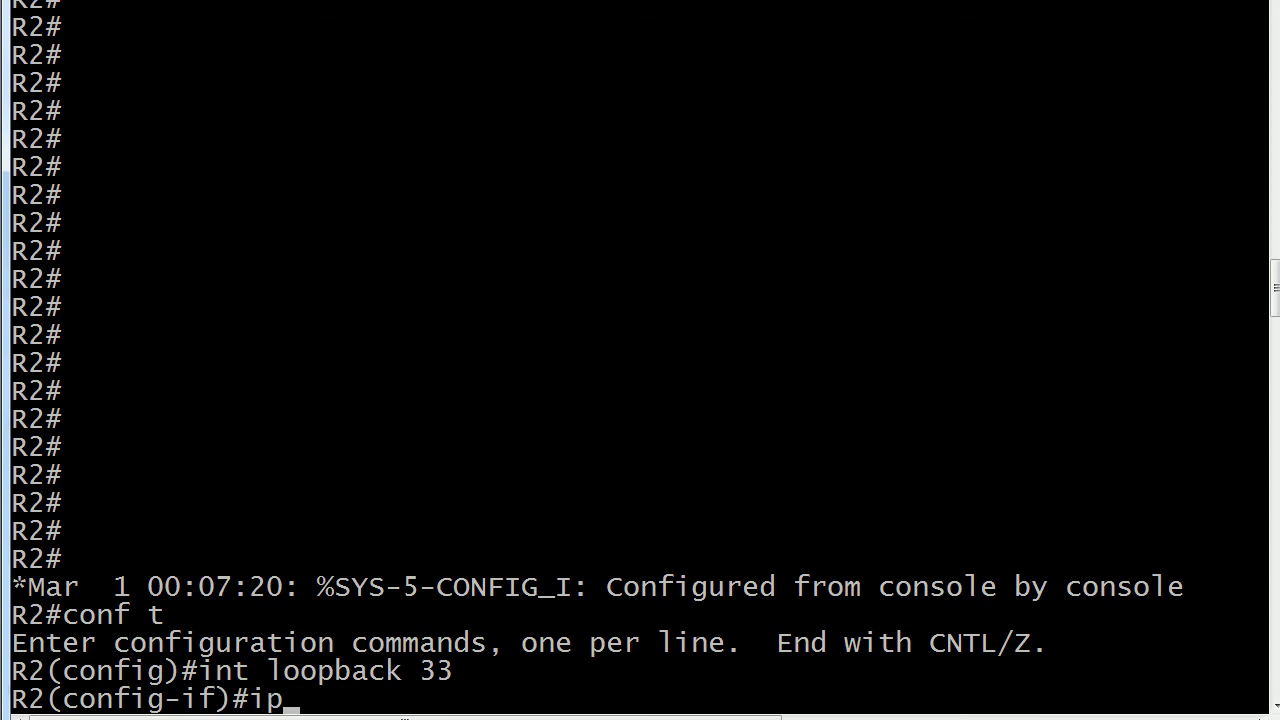
type(" address 127")
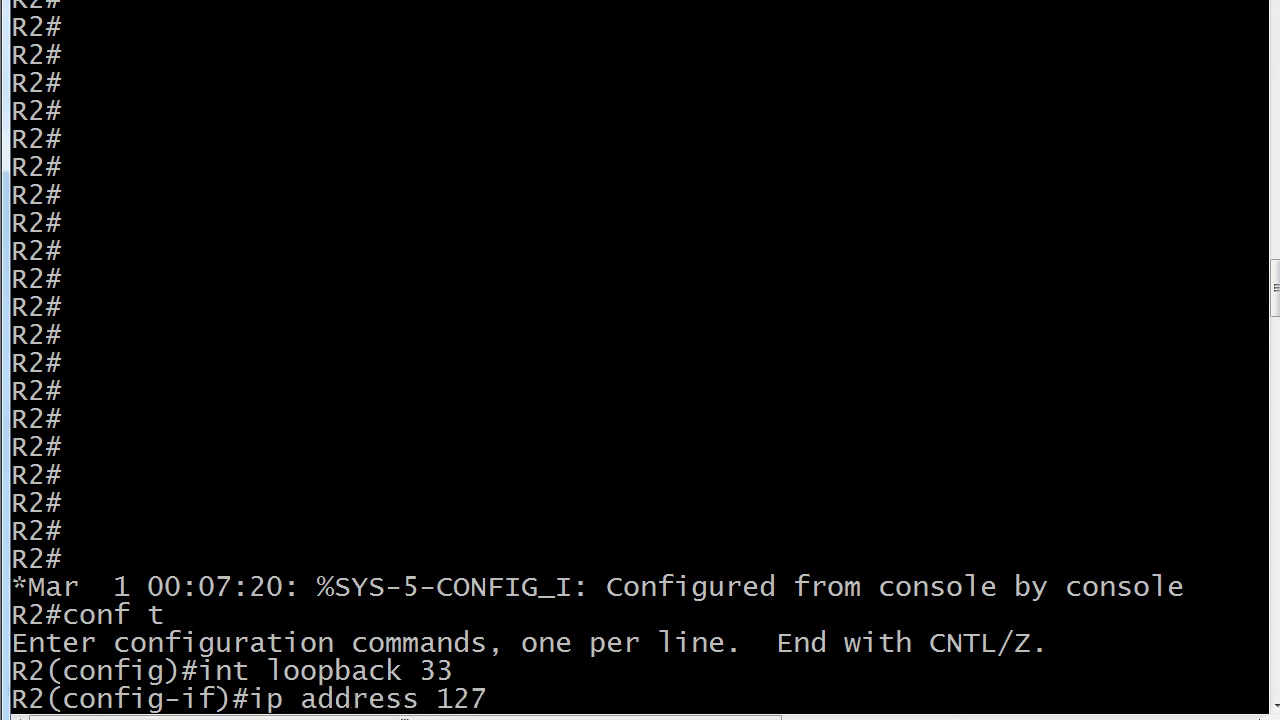
type(".33.33.33 255.255.255.255.0")
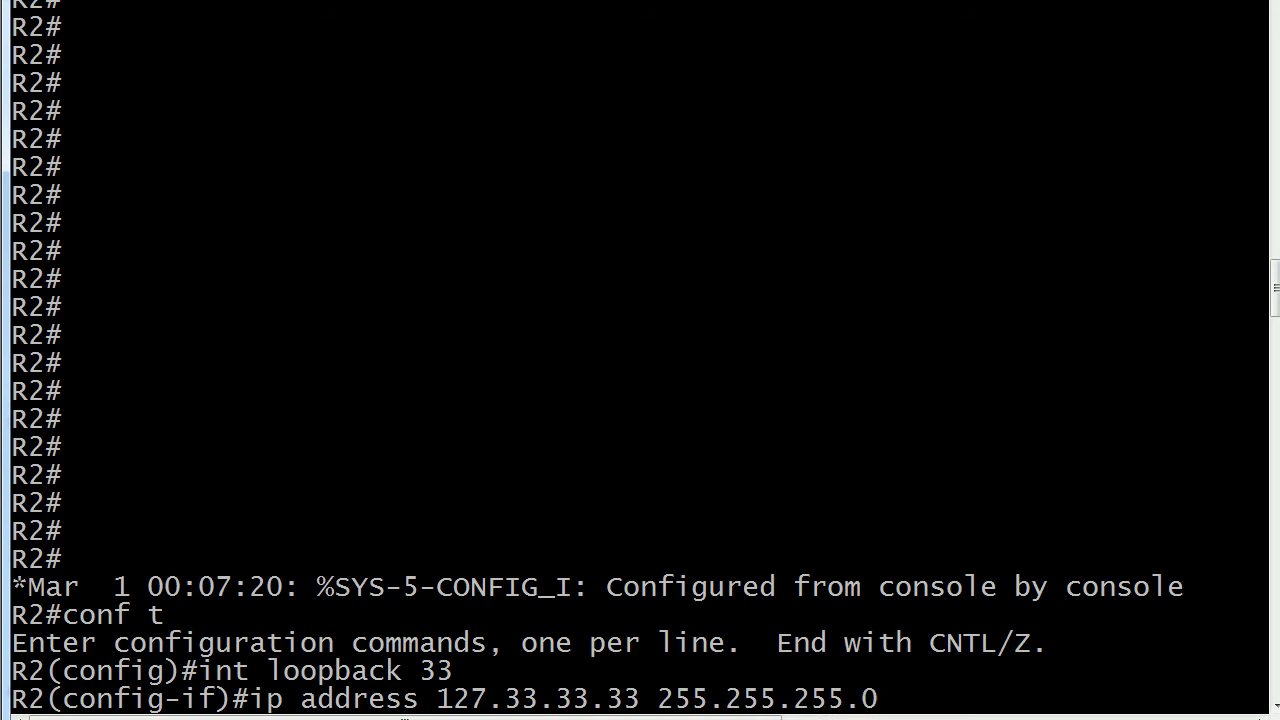
key("Return")
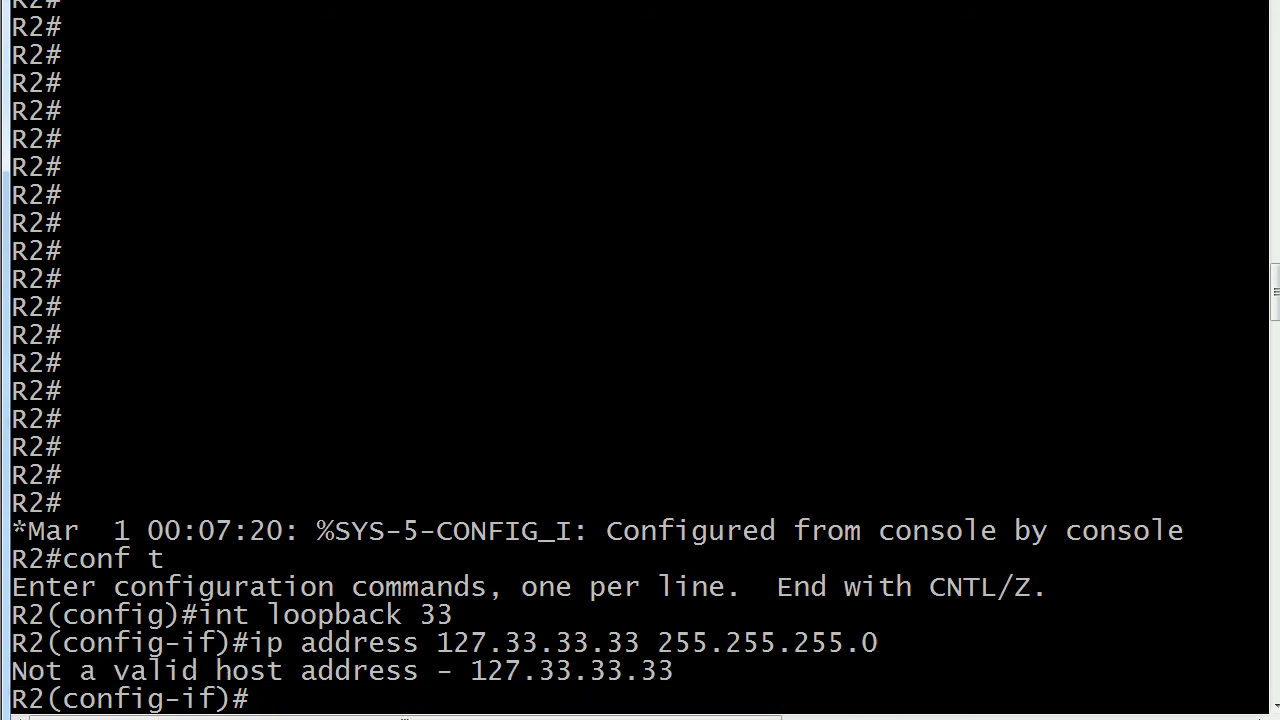
type("ip address")
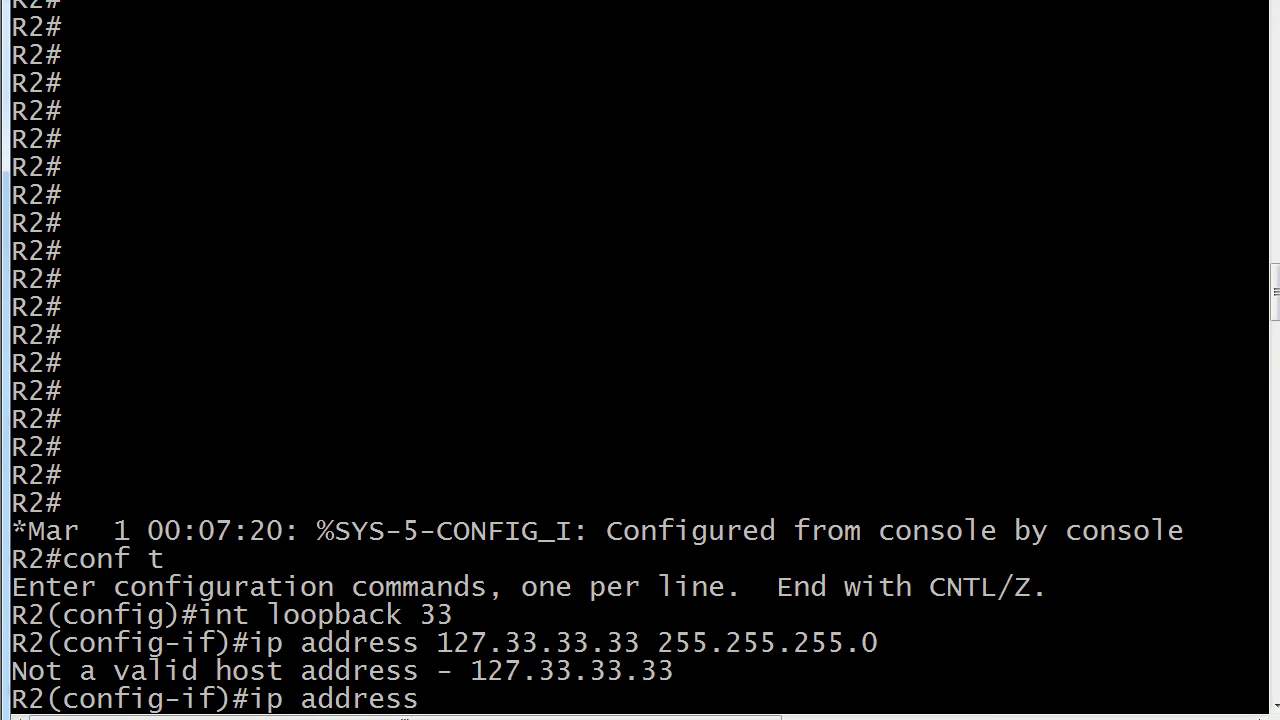
type(" 127.22.22.22 225")
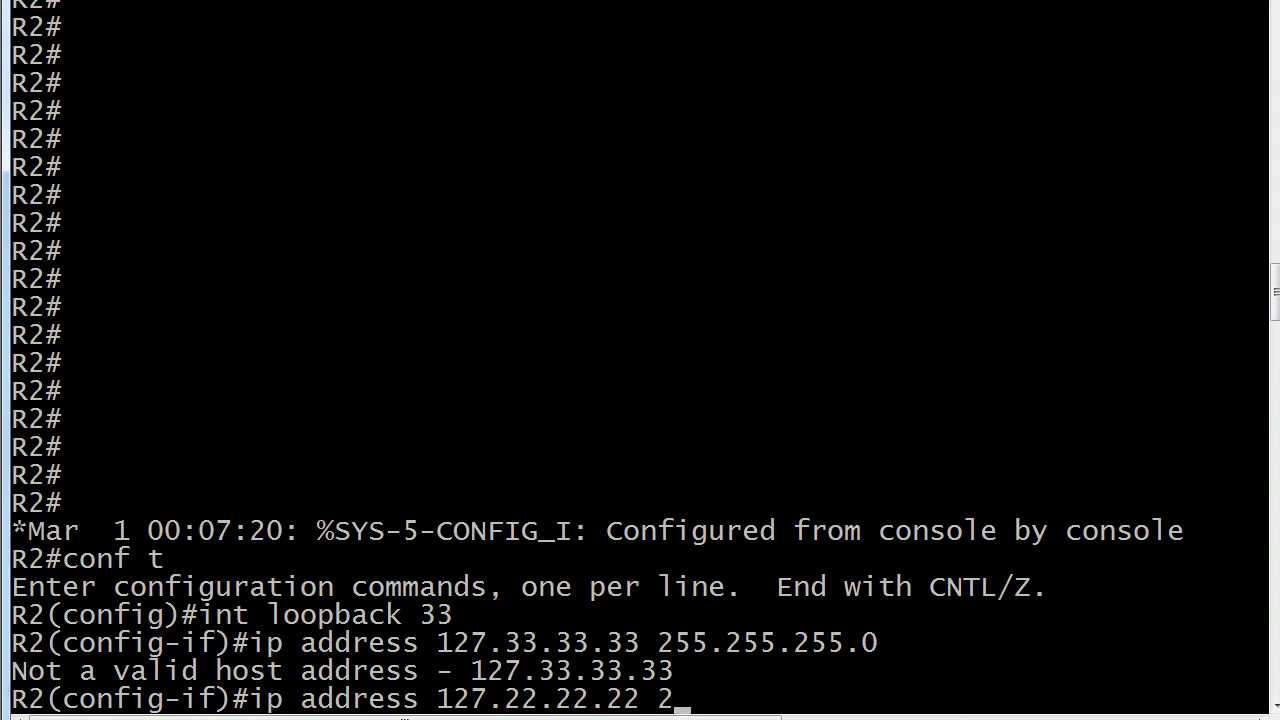
key("BackSpace")
key("BackSpace")
type("55.255.255.255")
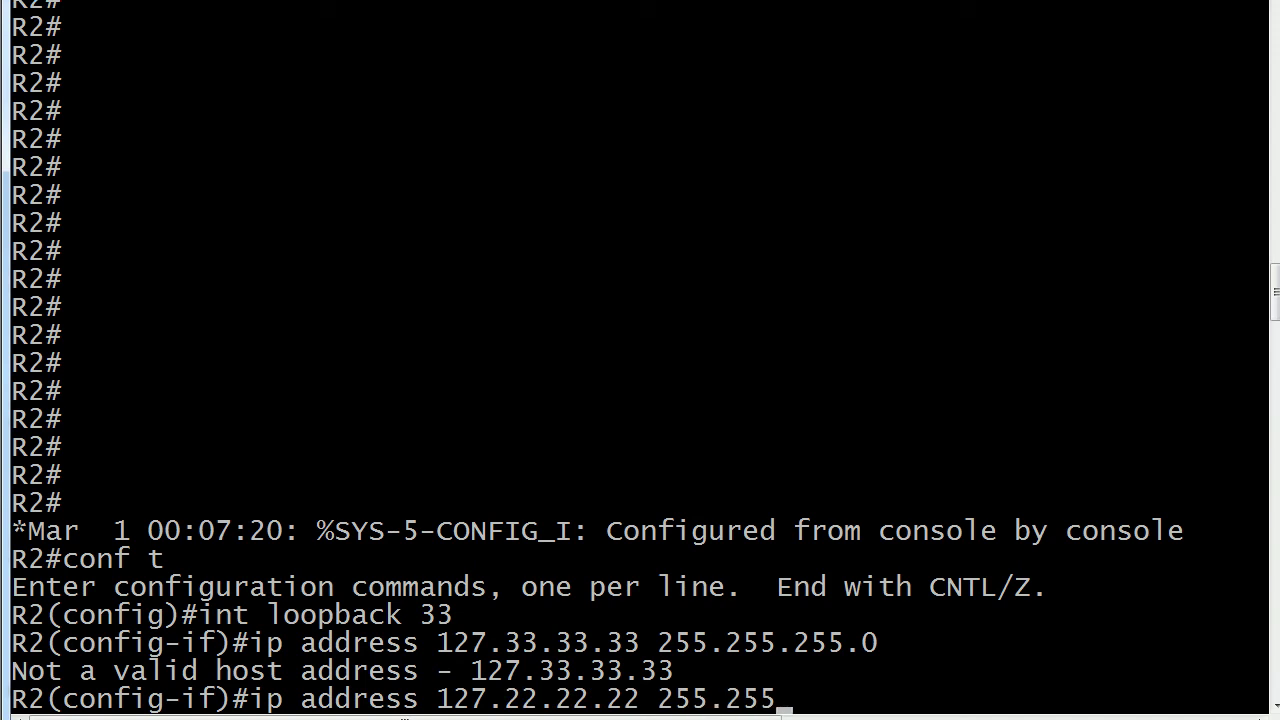
key("Return")
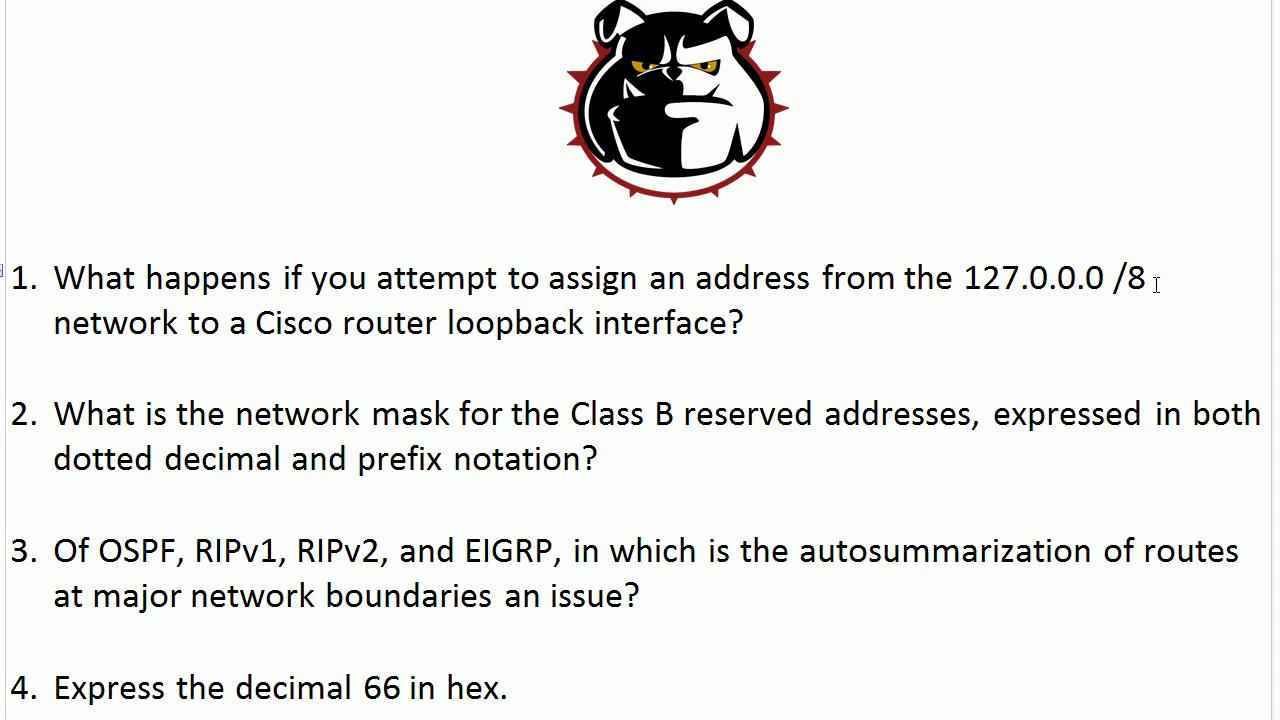
left_click_drag(1158, 281, 1105, 286)
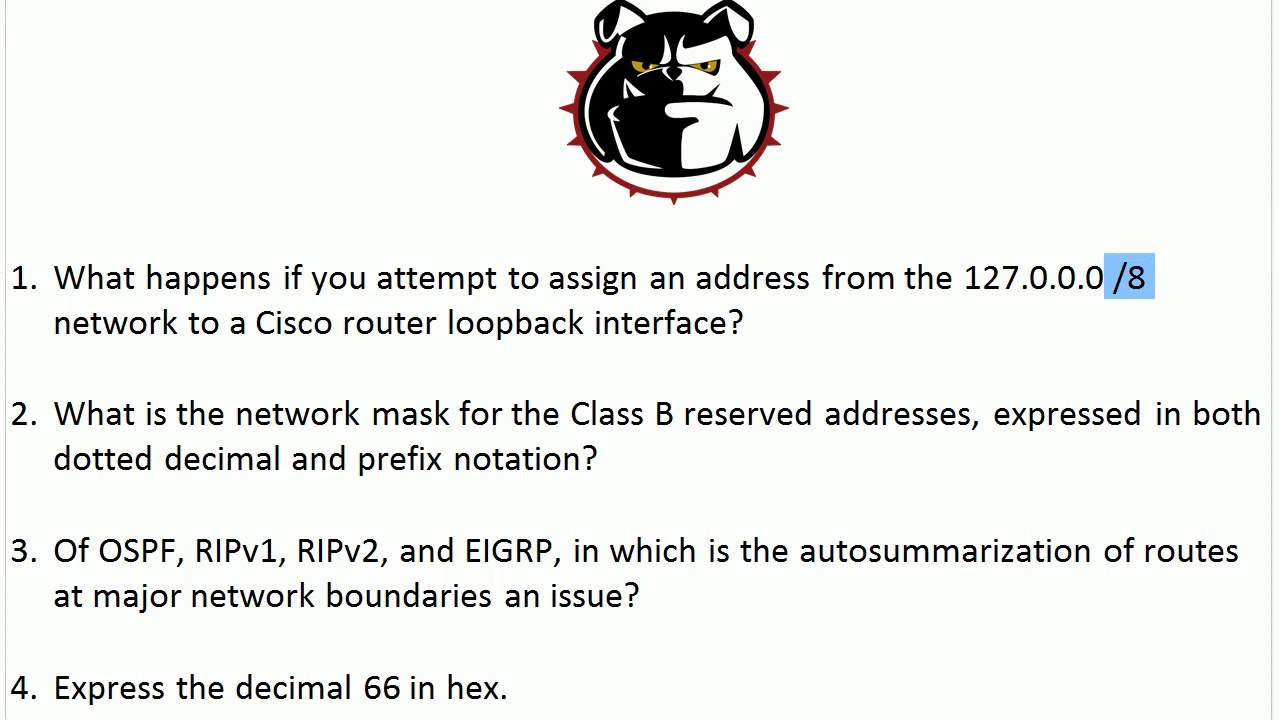
key("Escape")
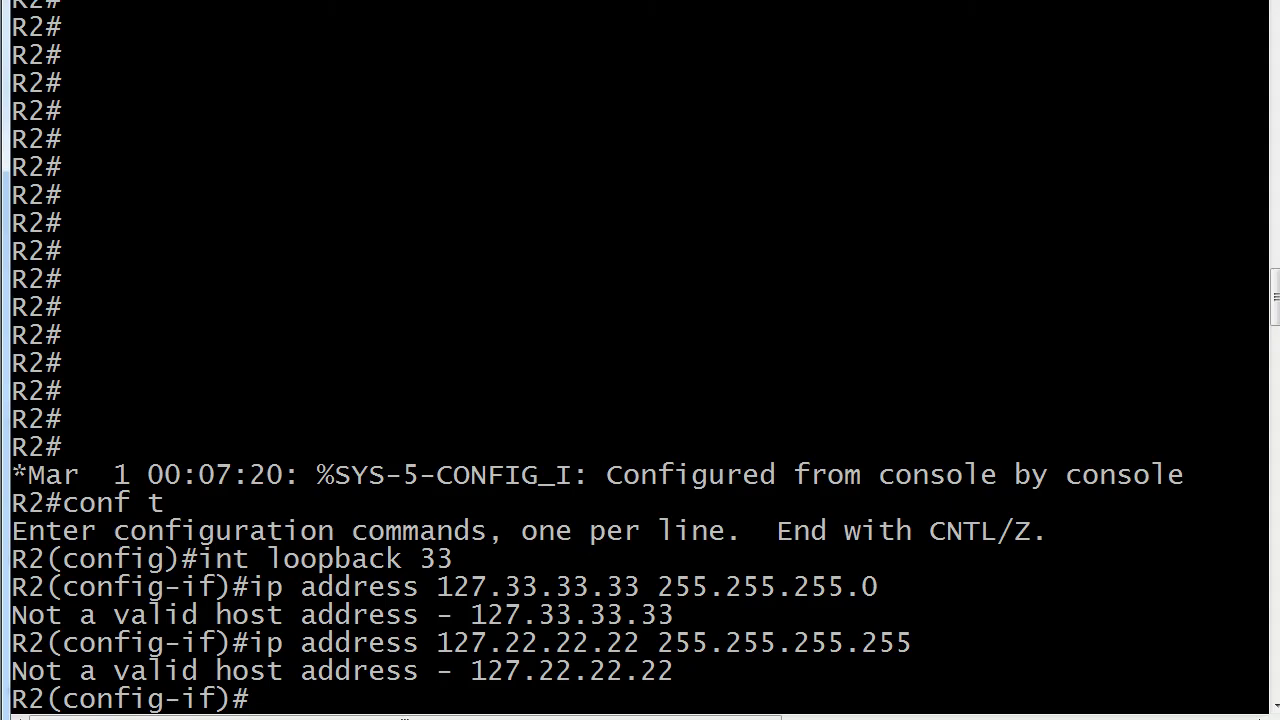
Under router rip on R2, enter no auto-summary.
type("conf t")
key("Return")
type("router rip")
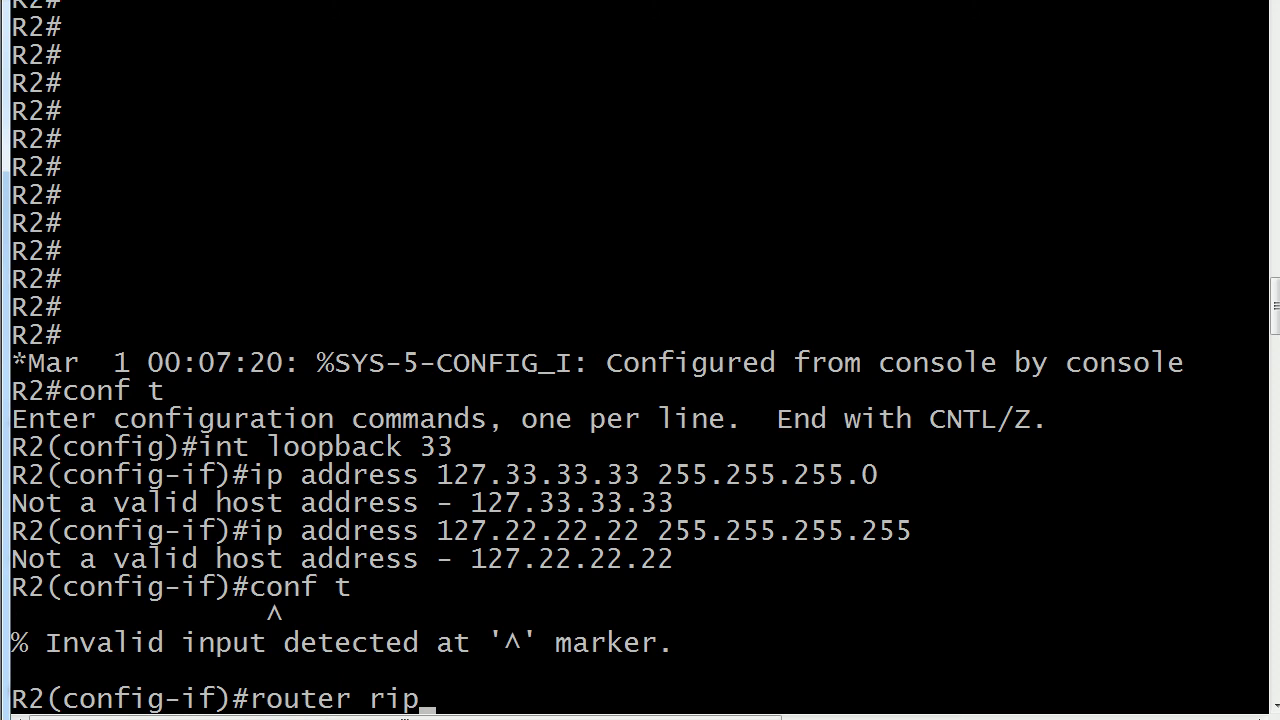
key("Return")
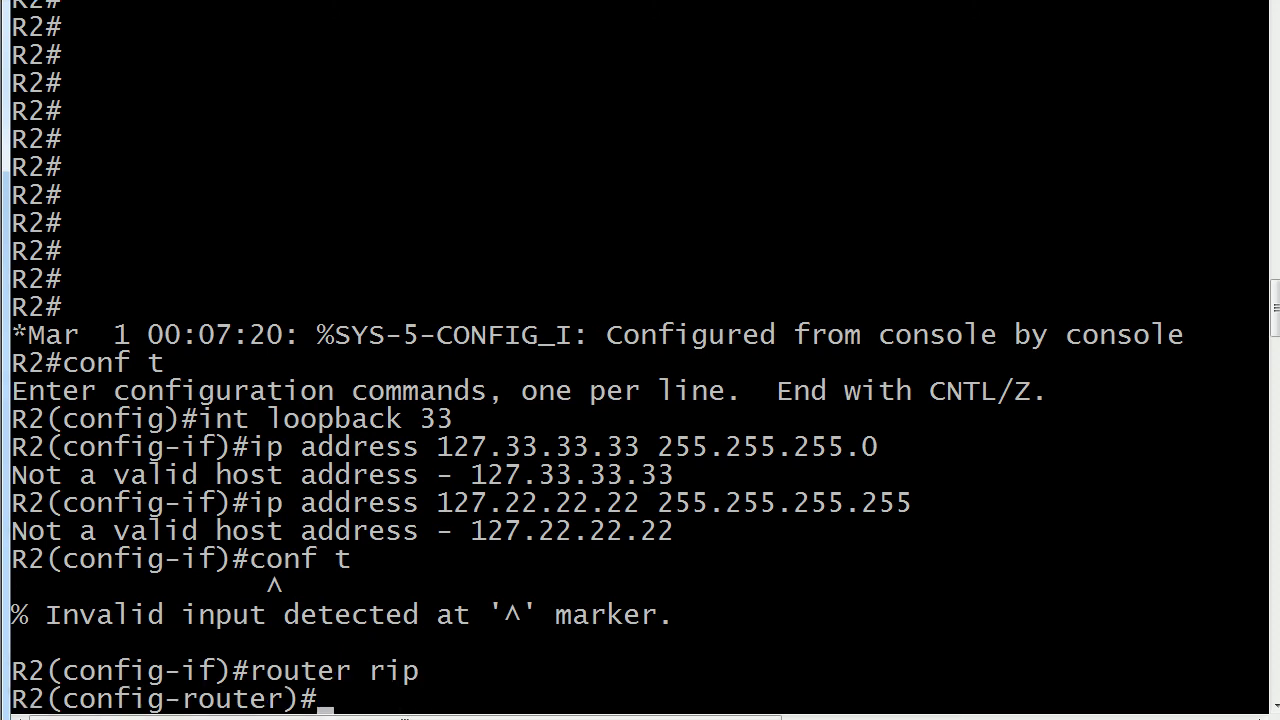
type("no auto-summary")
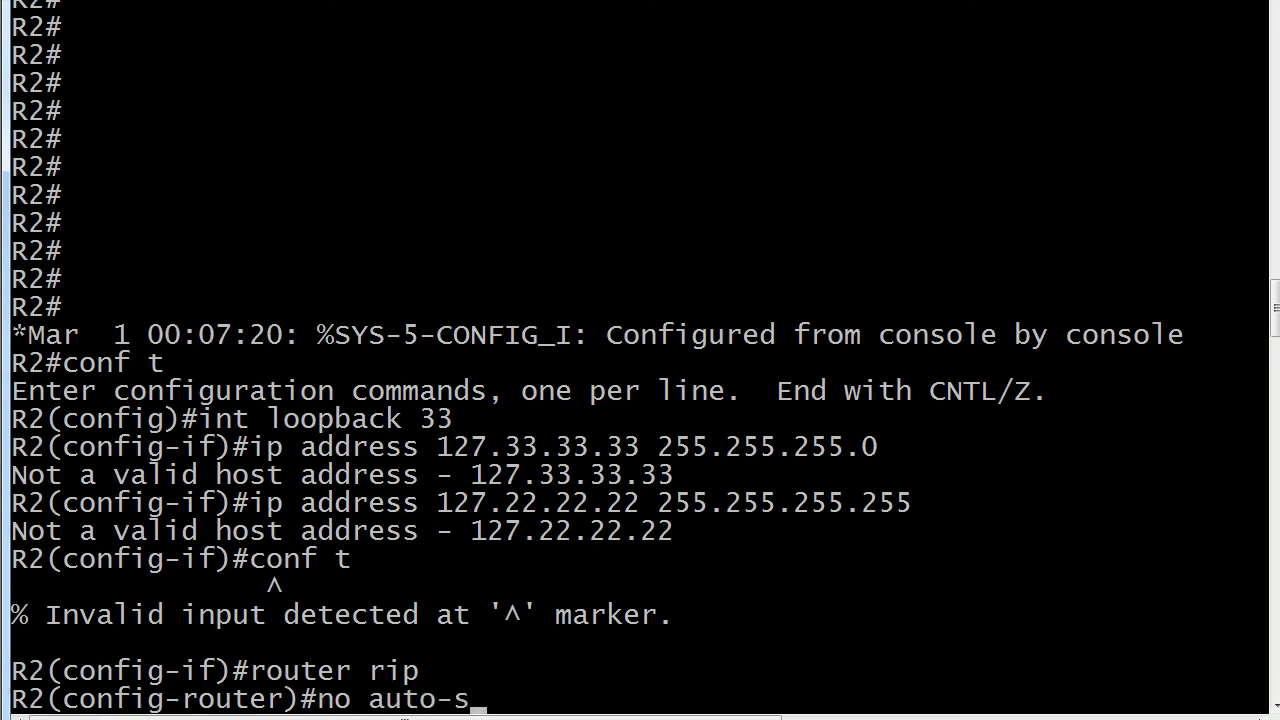
key("Return")
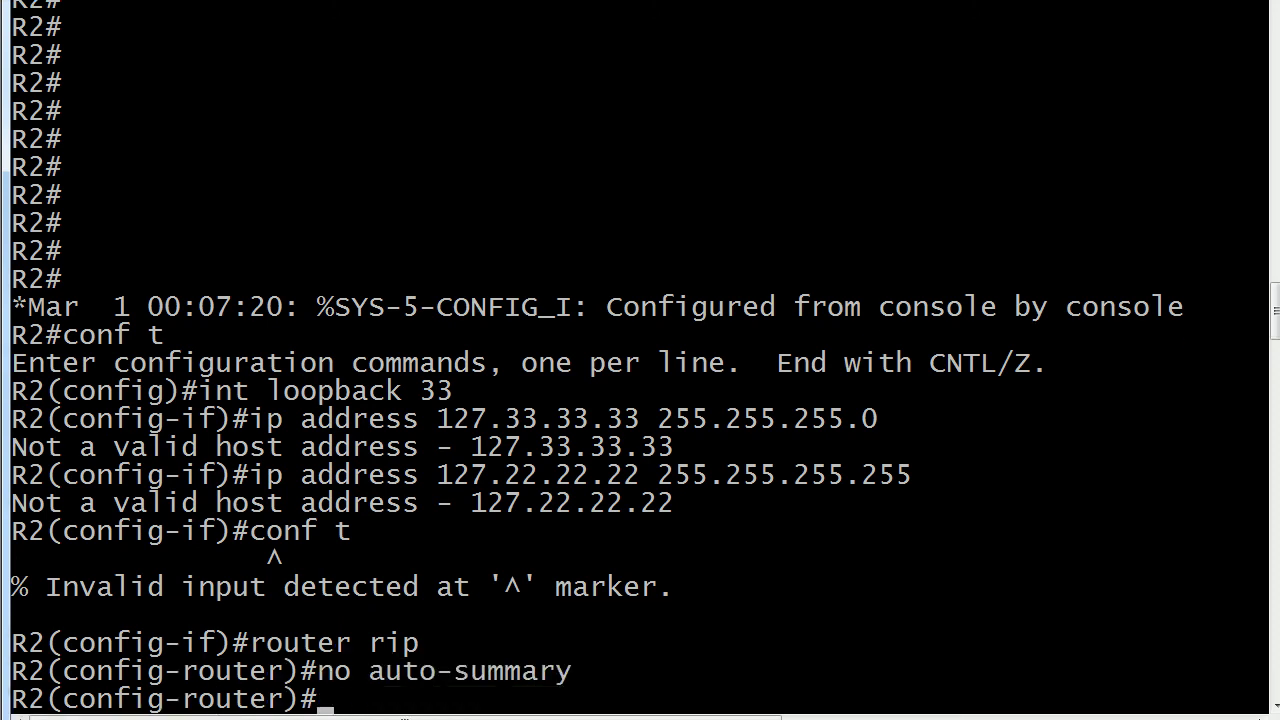